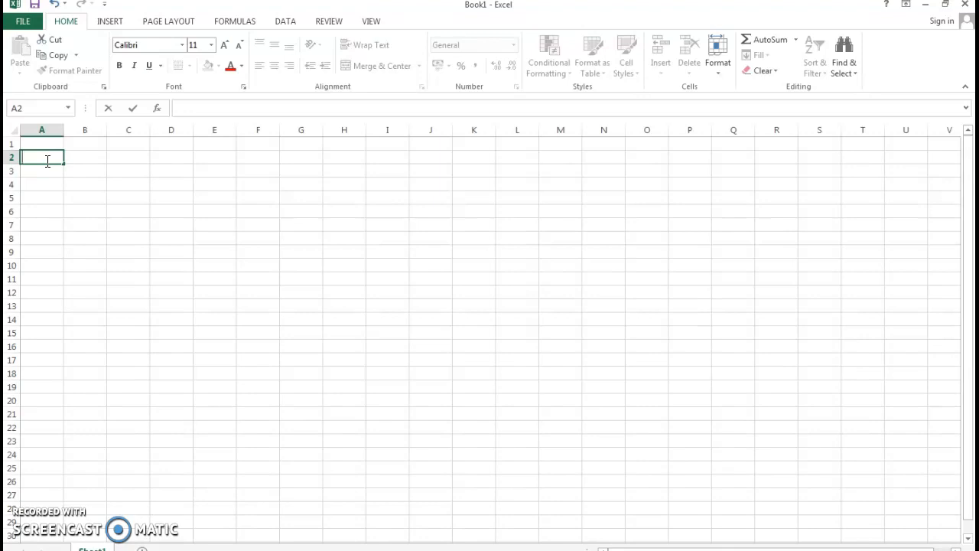
Enter the headers S.NO in A2 and PRODUCT NAME in B2, and fit column B to its text
text(S.NO)
key(Tab)
text(PRODUC)
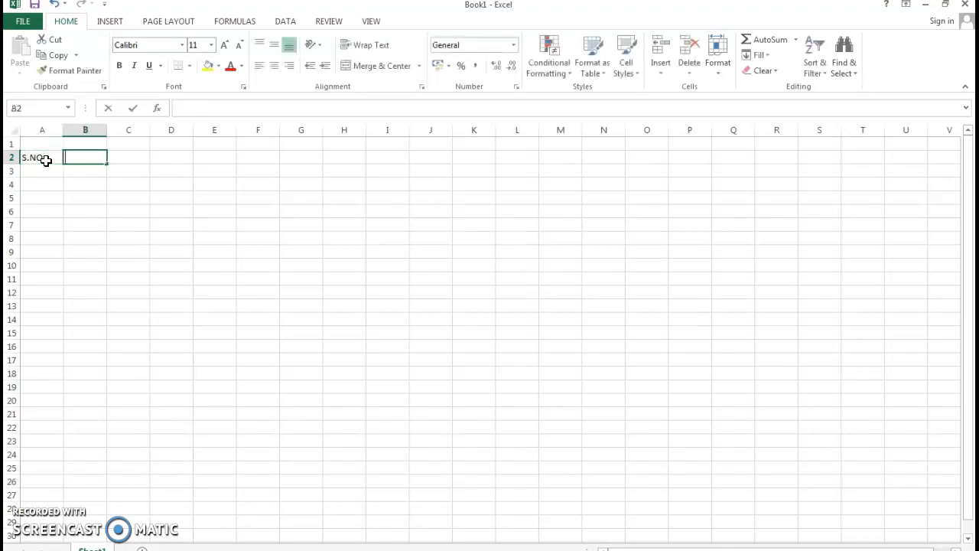
text(T NAME)
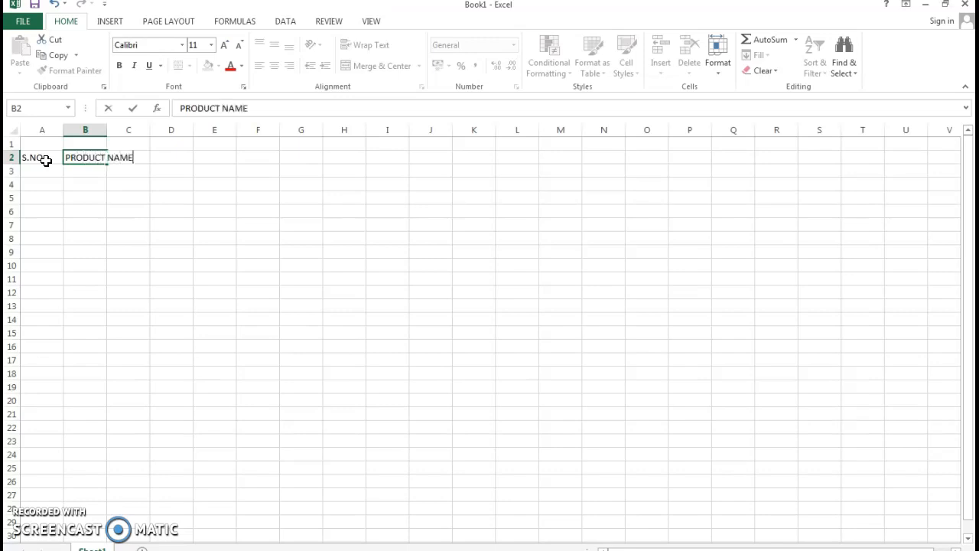
key(Tab)
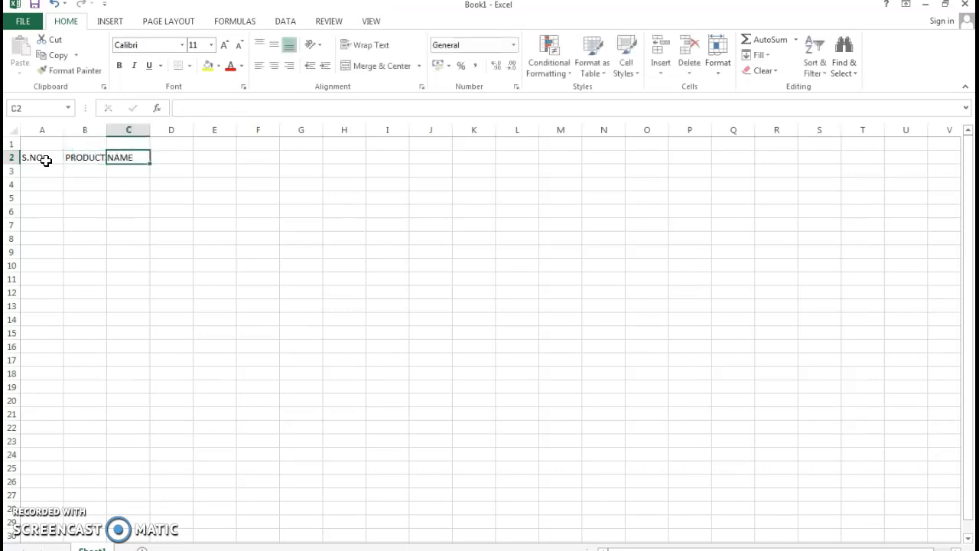
double_click(107, 130)
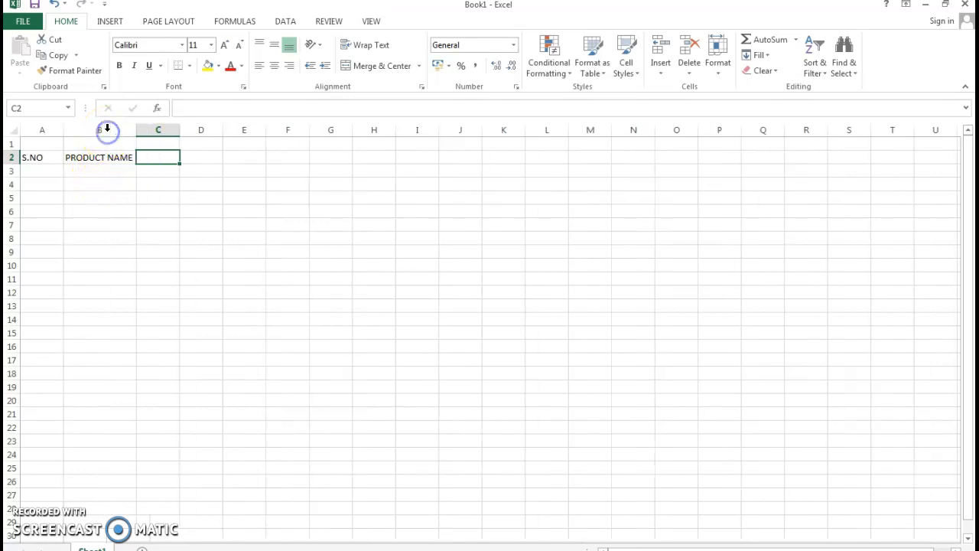
Enter the headers MANUFACTURING DATE in C2 and EXPIRY DATE in D2, and fit both columns to their text
text(MANUFACTURING DATE)
key(Tab)
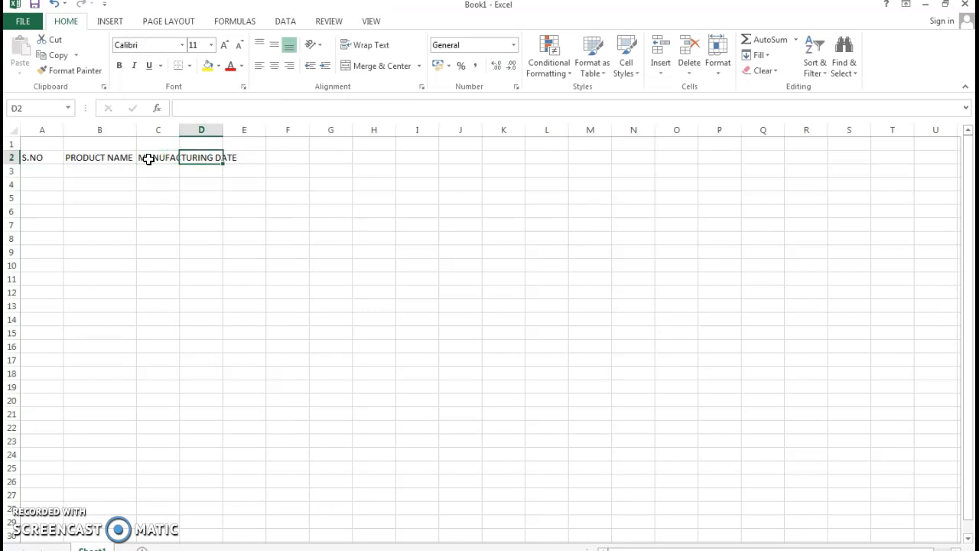
text(EXP)
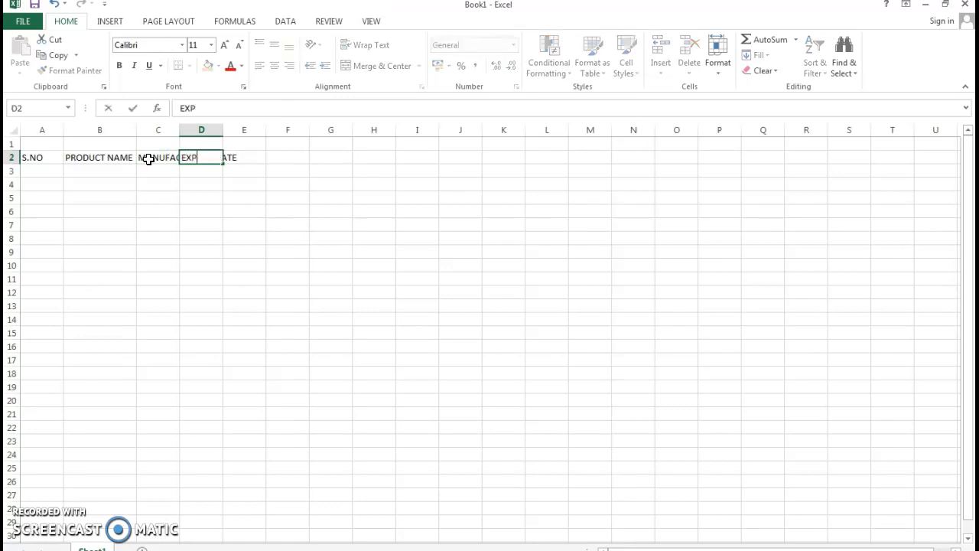
text(IRY DATE)
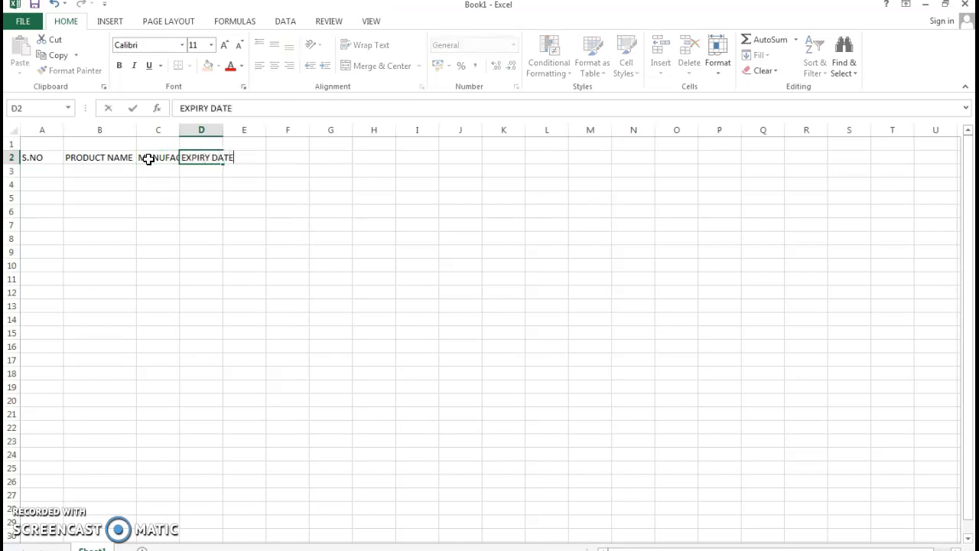
key(Tab)
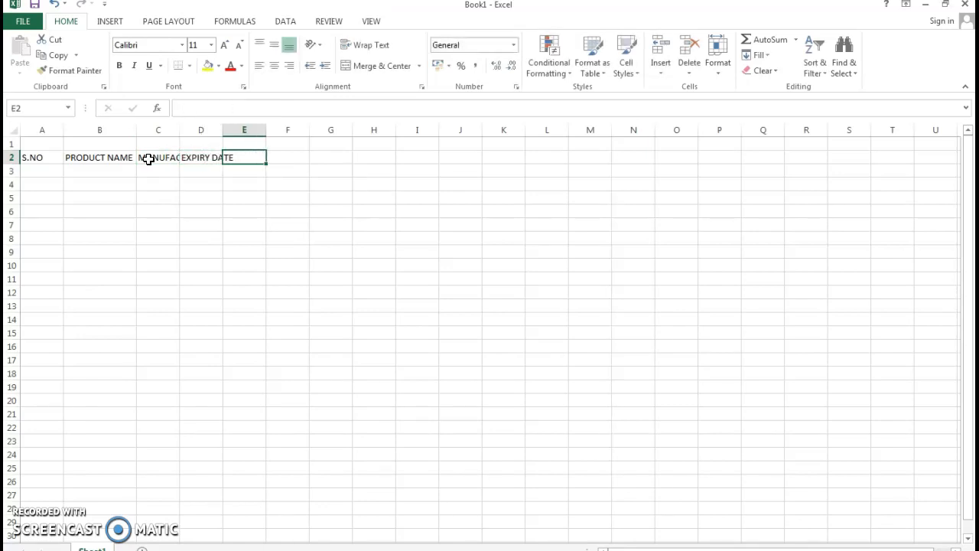
double_click(180, 129)
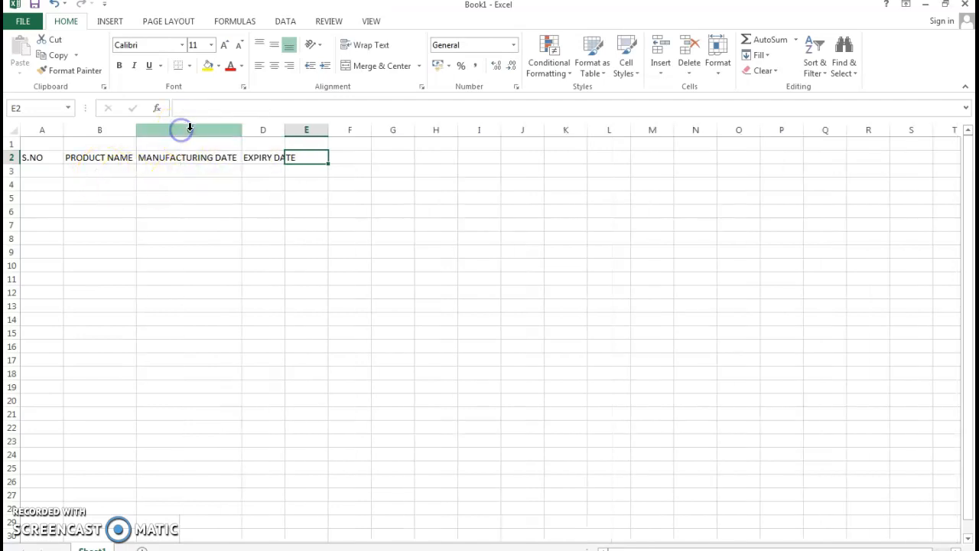
double_click(286, 130)
Enter the headers PRICE, UNITS and TOTAL in cells E2, F2 and G2
click(316, 154)
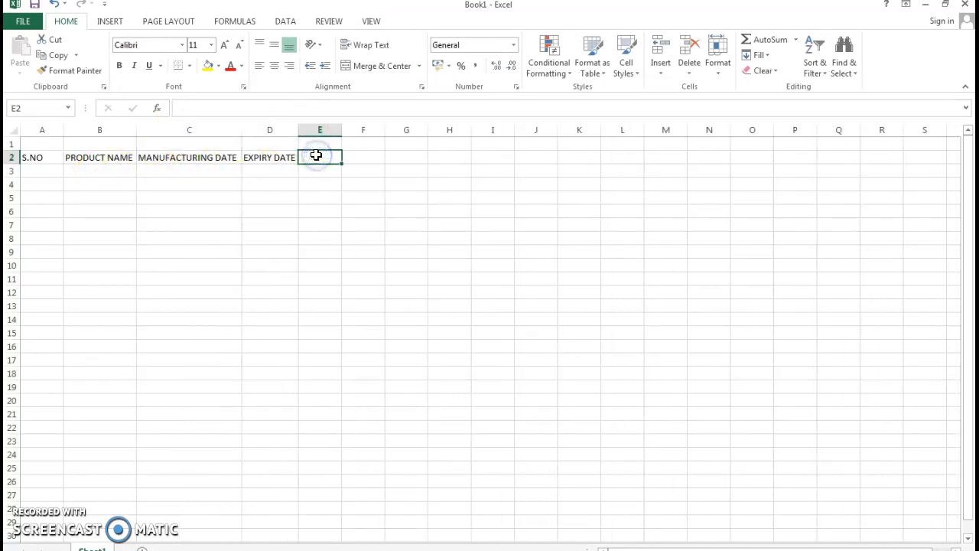
text(PRICE)
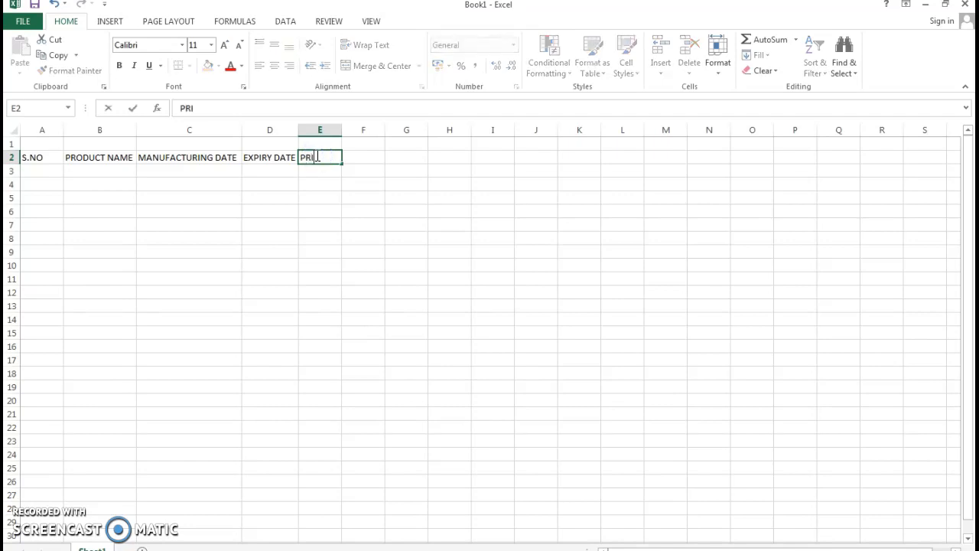
click(332, 203)
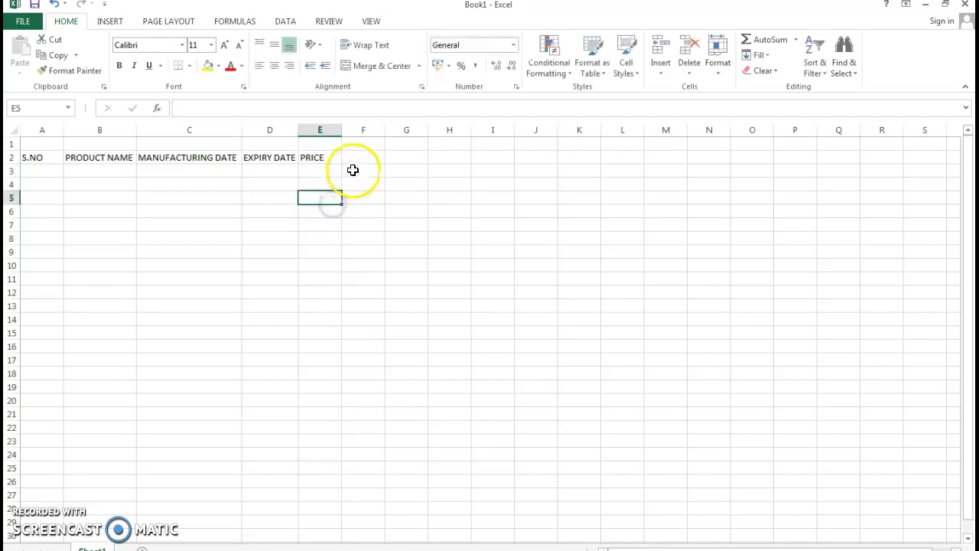
click(357, 163)
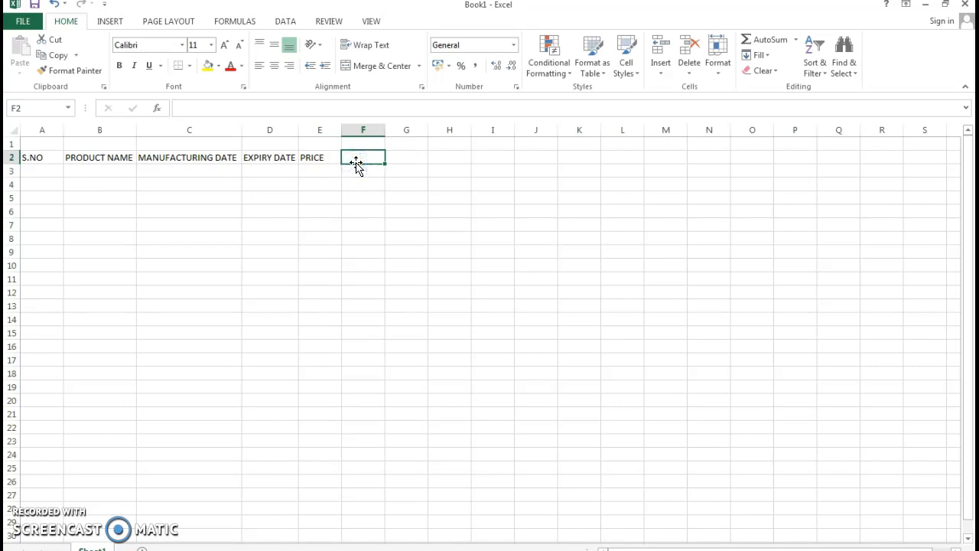
text(UNITS)
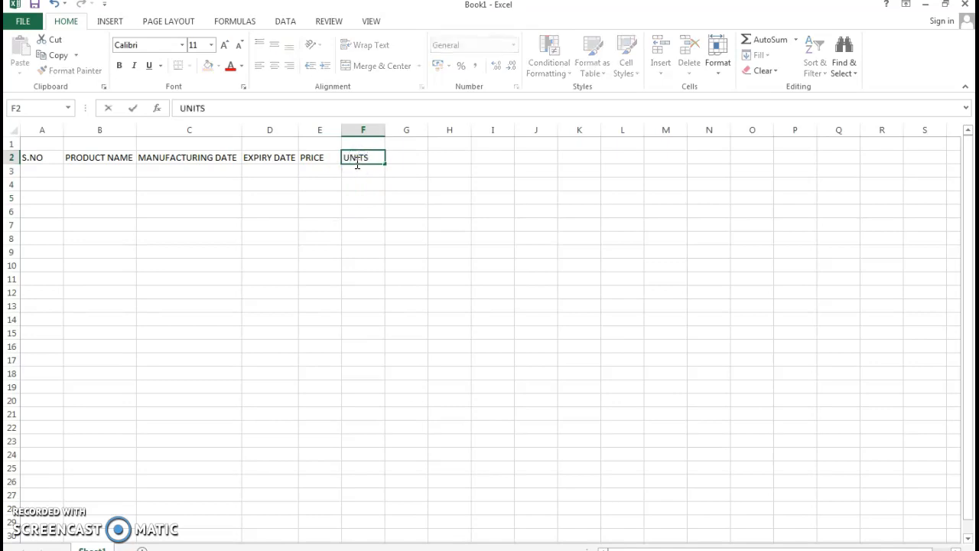
click(389, 162)
text(TOTAL)
click(197, 239)
Format the header range A2:G2 as a table with headers, using the light blue banded style from the Light group
drag(54, 158, 393, 157)
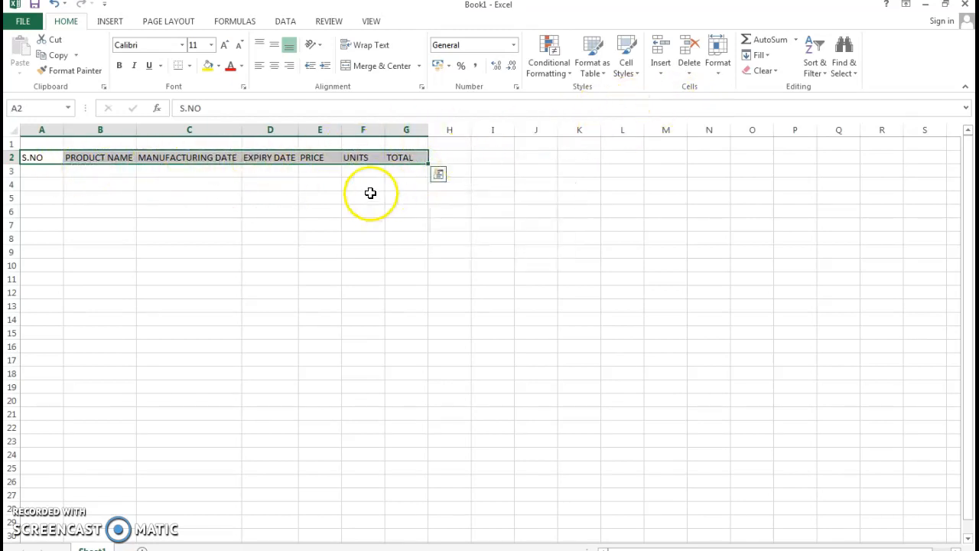
click(586, 73)
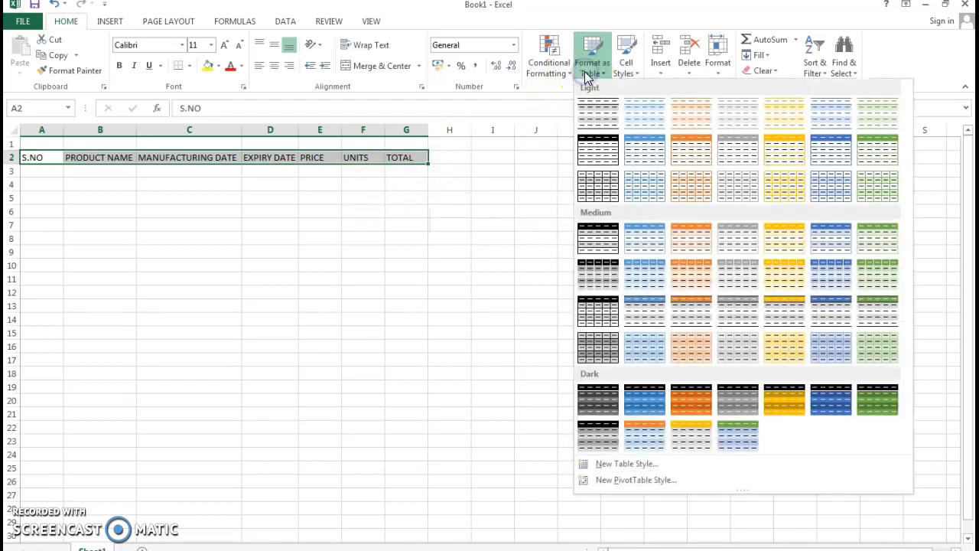
click(633, 113)
click(290, 338)
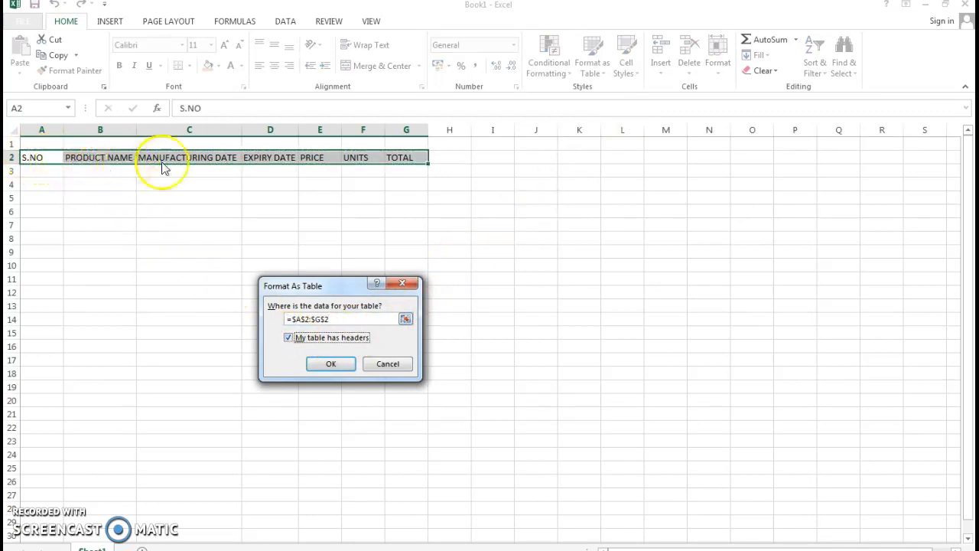
click(330, 364)
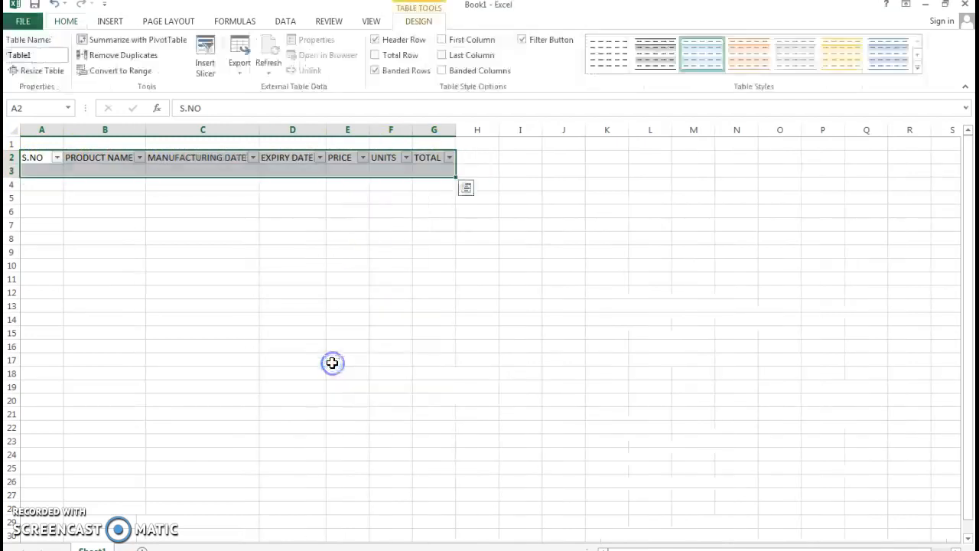
In the ribbon customization options, list the commands not in the ribbon and create a new custom tab
click(23, 29)
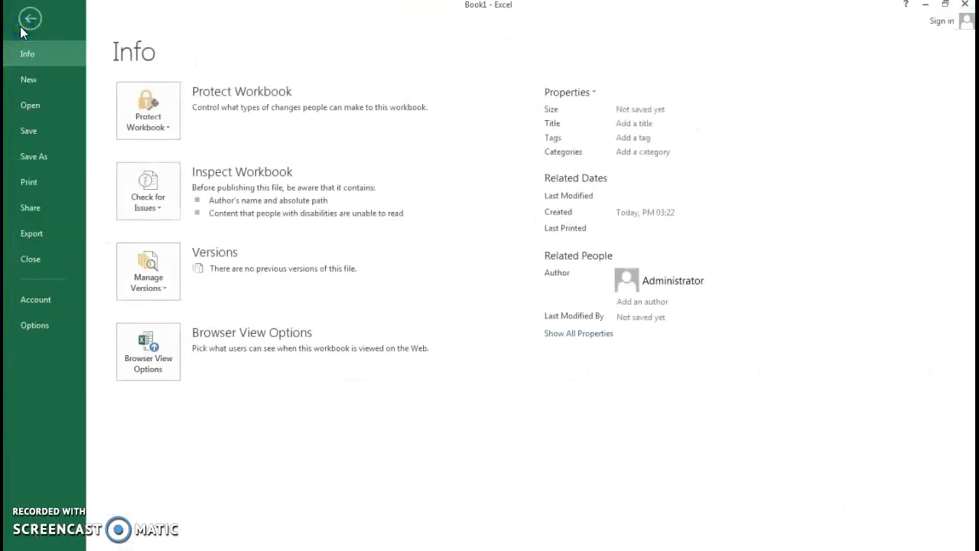
click(43, 322)
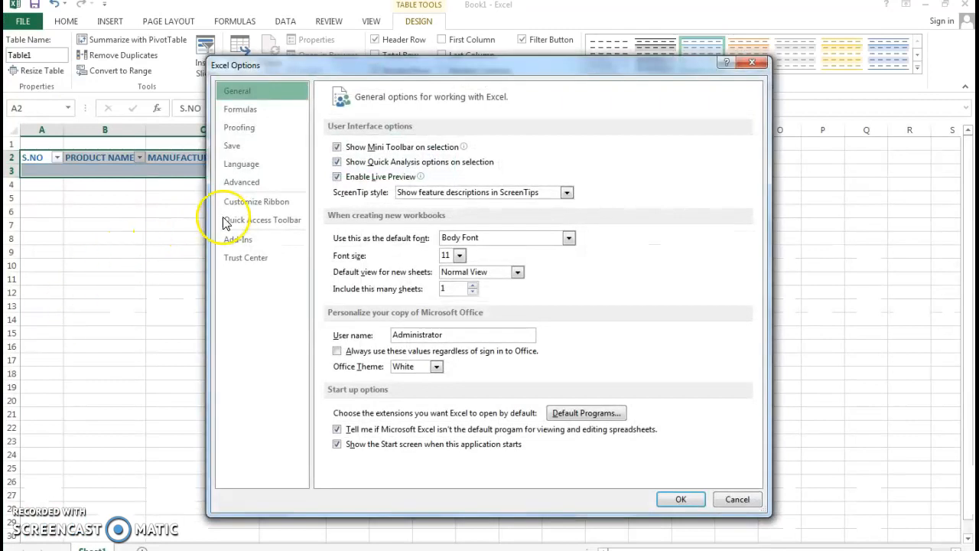
click(248, 202)
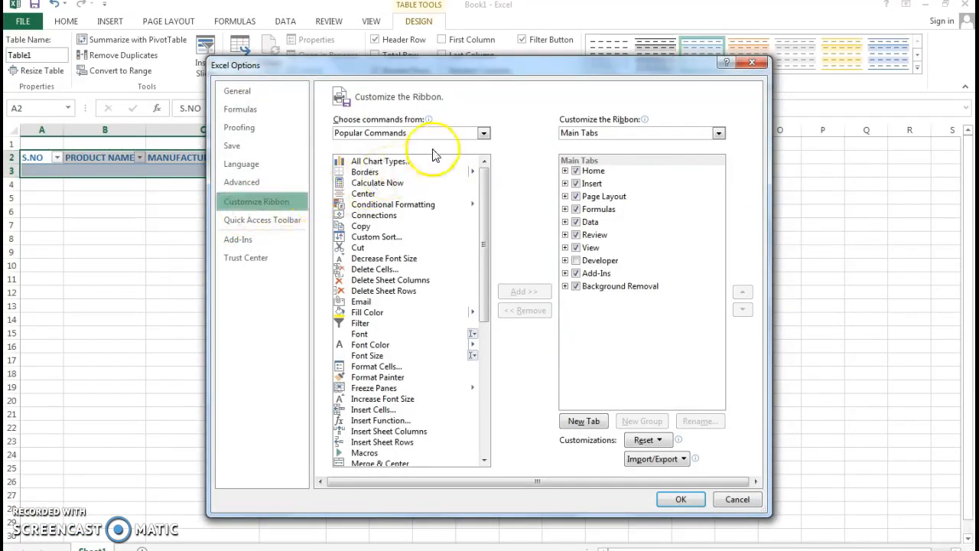
click(482, 133)
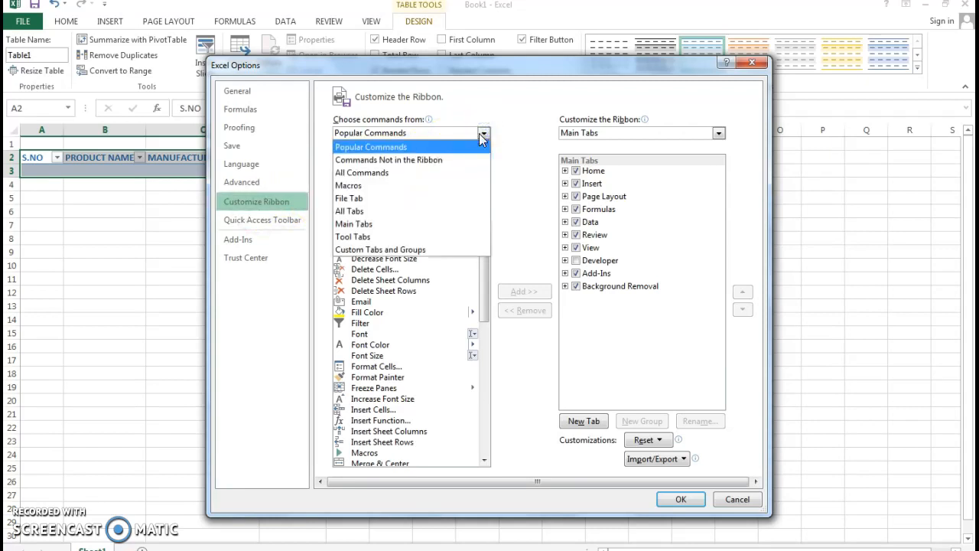
click(449, 162)
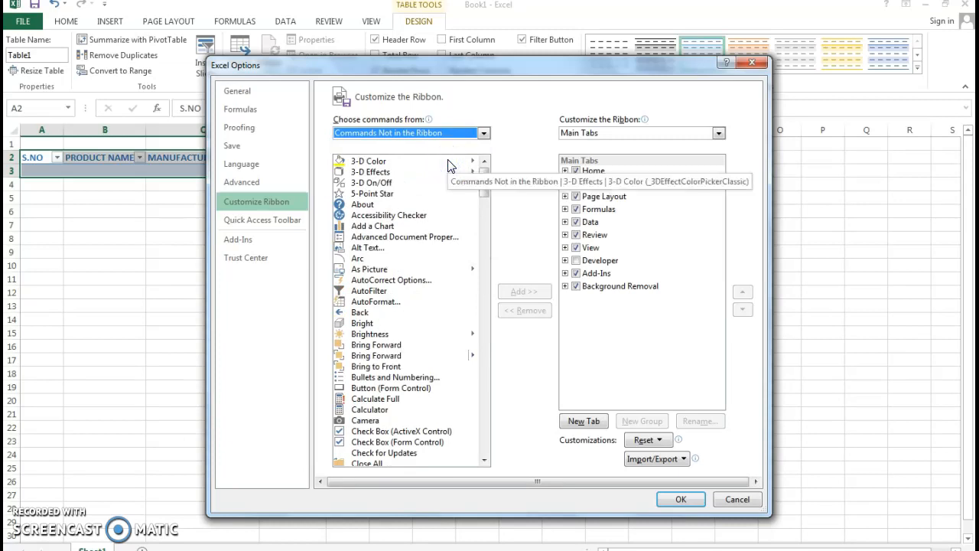
click(595, 422)
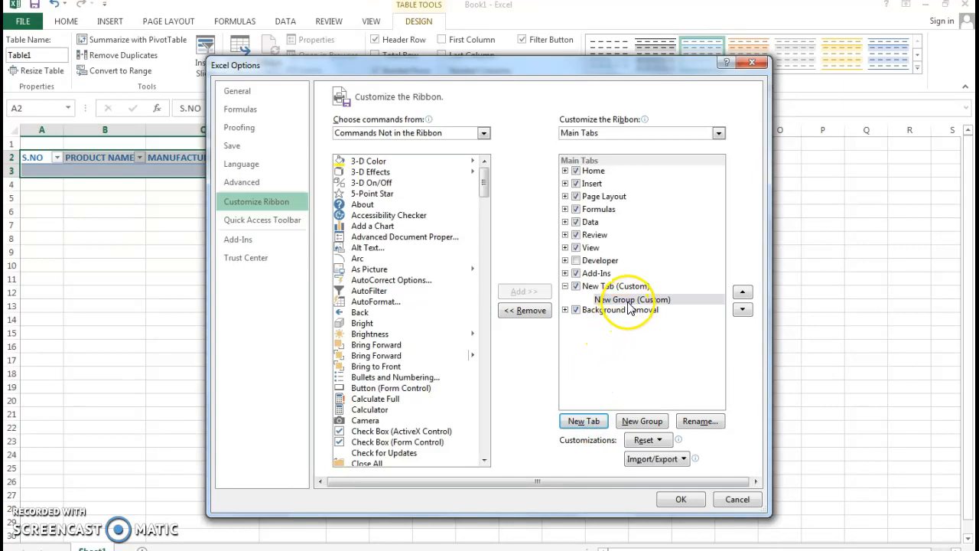
Add the Form command to the new group of the custom ribbon tab
click(402, 216)
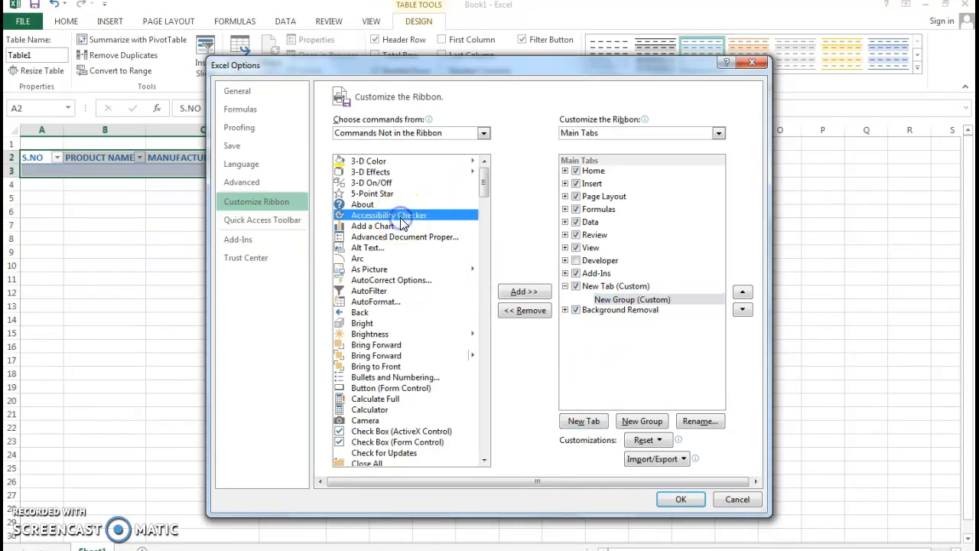
key(f)
key(f)
key(f)
key(f)
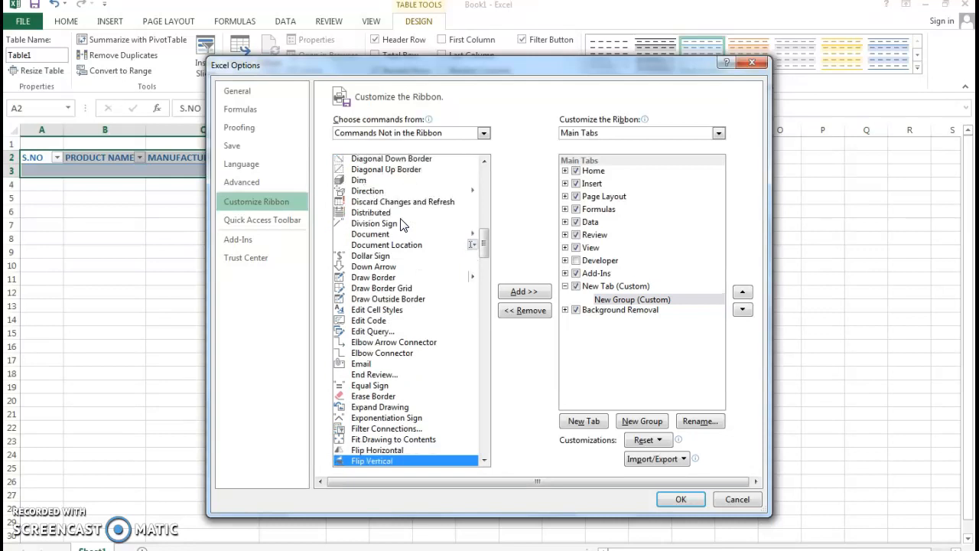
key(f)
click(363, 450)
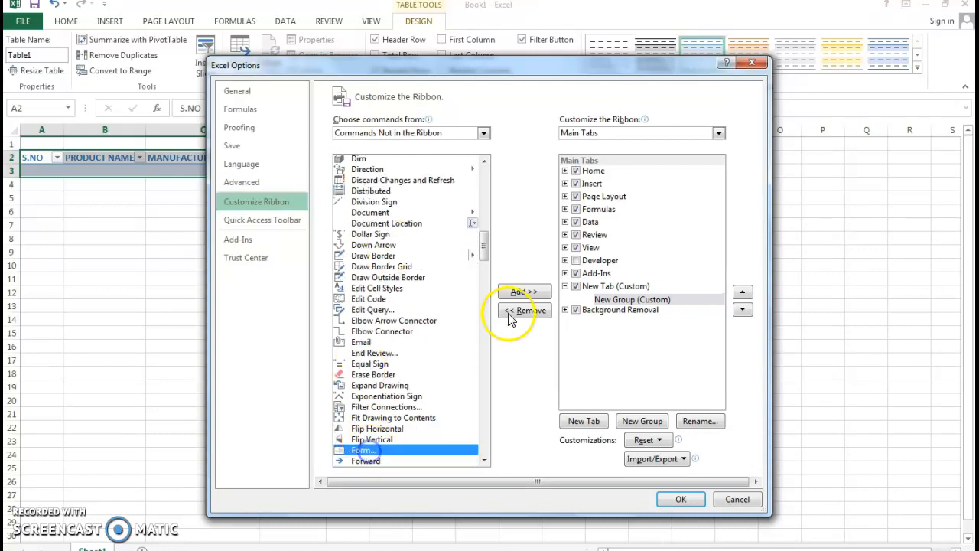
click(518, 293)
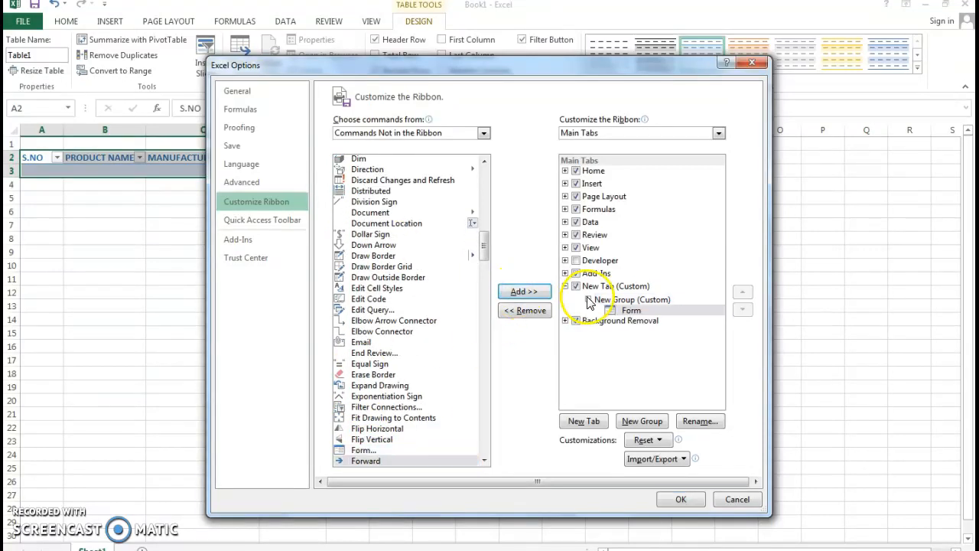
Rename the custom ribbon tab as DATA ENTRY and apply the ribbon changes
click(618, 288)
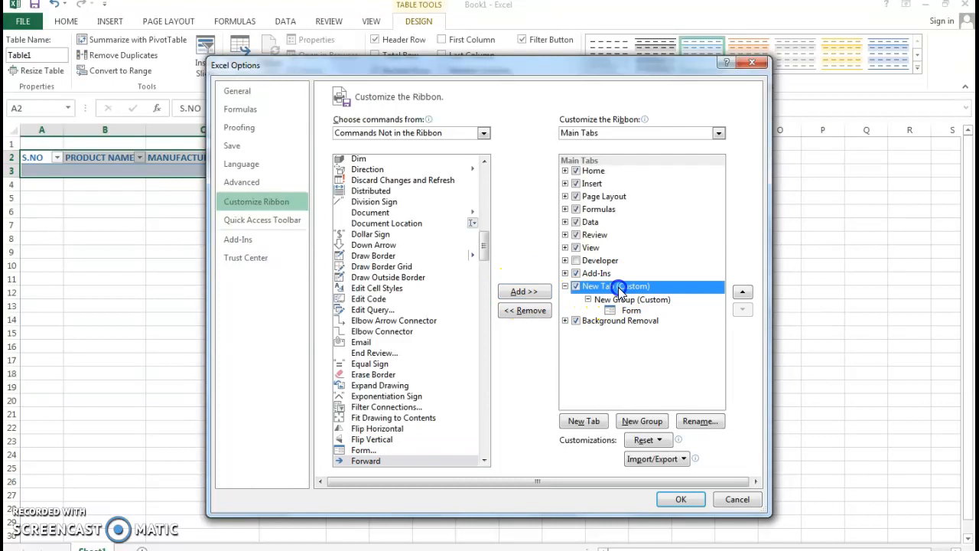
click(700, 421)
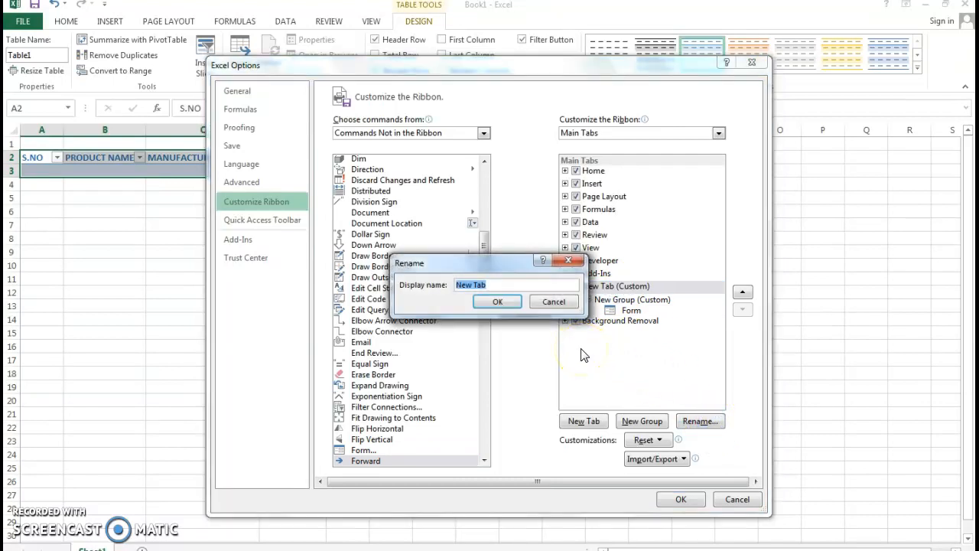
text(DATA ENTRY)
click(497, 302)
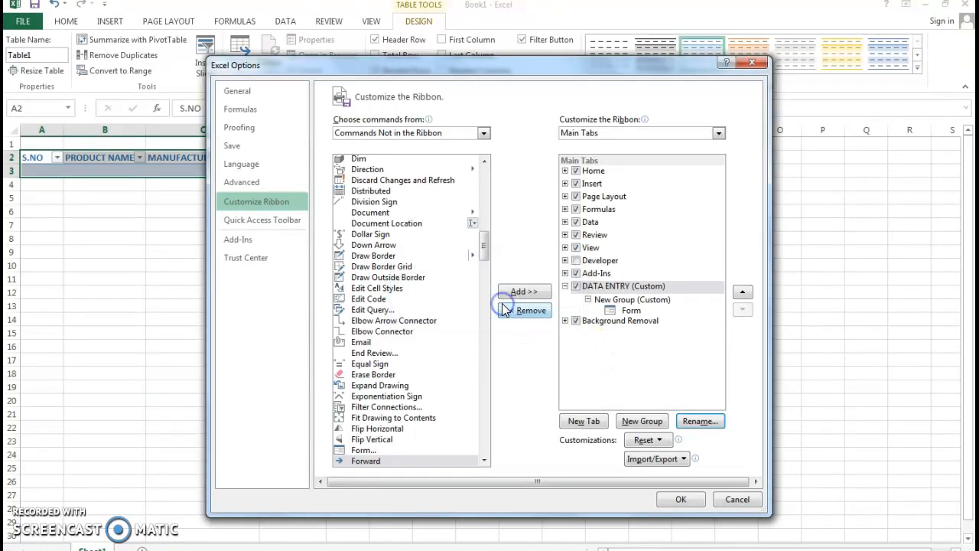
click(683, 501)
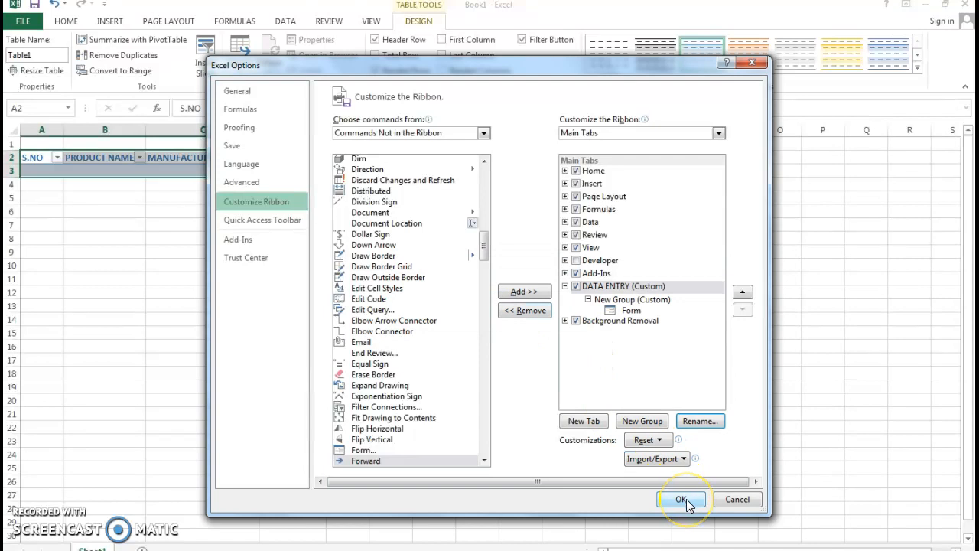
Select the table headers A2:G2 and open the data entry form for them
click(61, 188)
drag(51, 162, 426, 157)
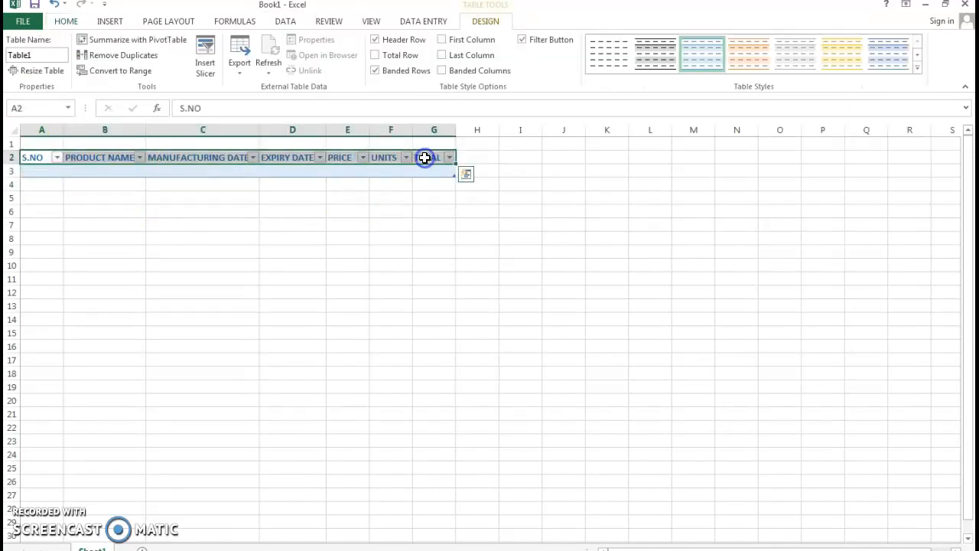
click(421, 22)
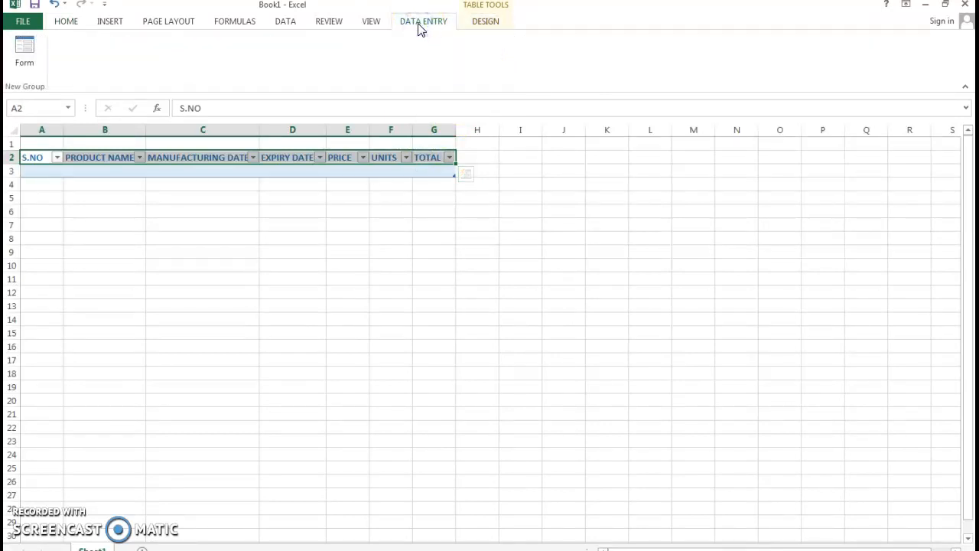
click(25, 52)
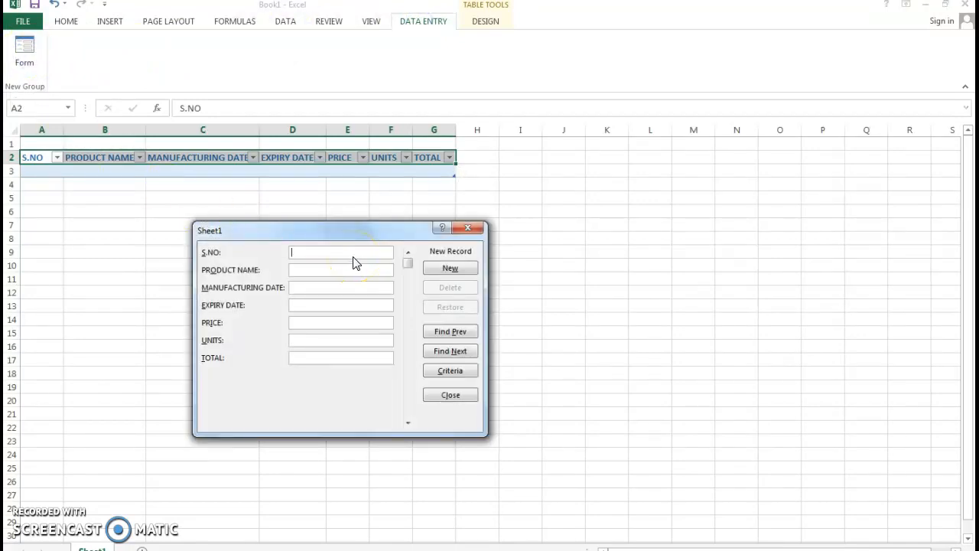
Add record 1 through the form: MILK, manufactured 12/12/2018, expiring 14/12/2018, price 24, units 200
text(1)
key(Tab)
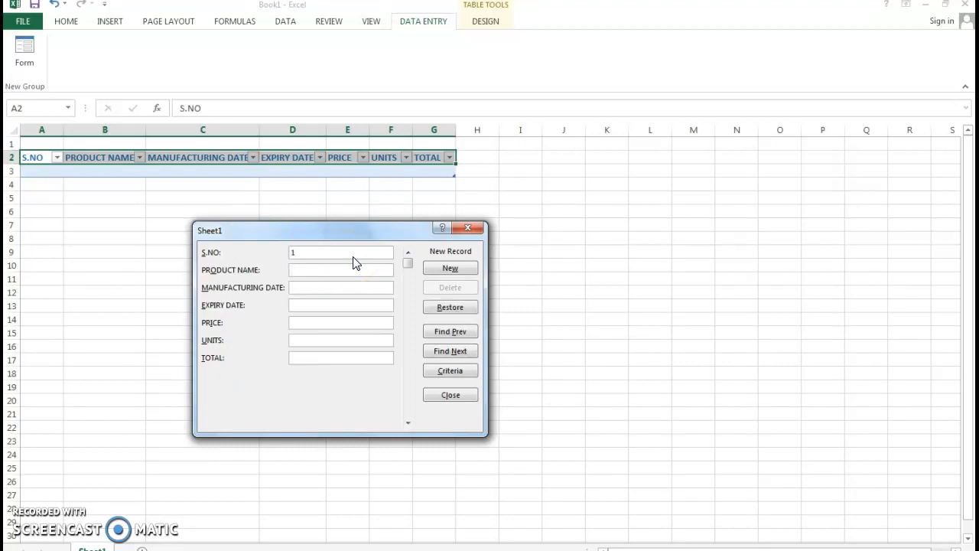
text(MI)
text(12/12/2018)
text(14/12/20)
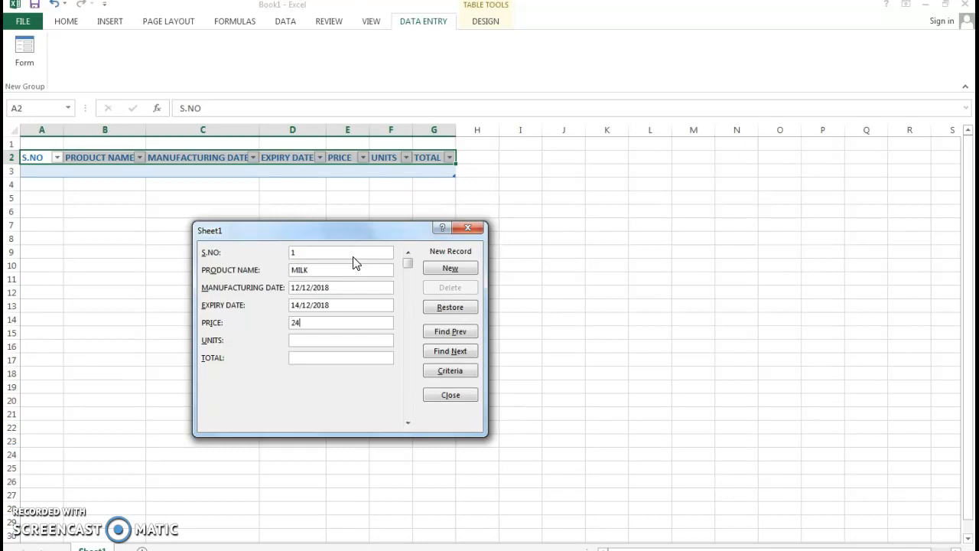
text(200)
click(446, 271)
click(449, 272)
Add record 2 through the form: CURD, manufactured 12/12/2018, expiring 15/12/2018, price 10, units 100
click(374, 270)
text(2)
key(Tab)
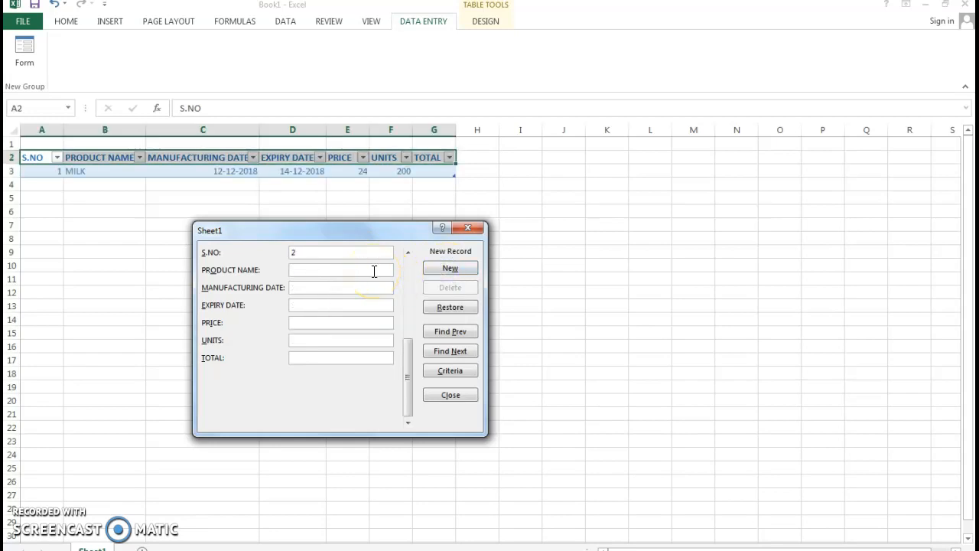
text(CURD)
text(12)
text(/12/2018)
text(15/)
text(12/2018)
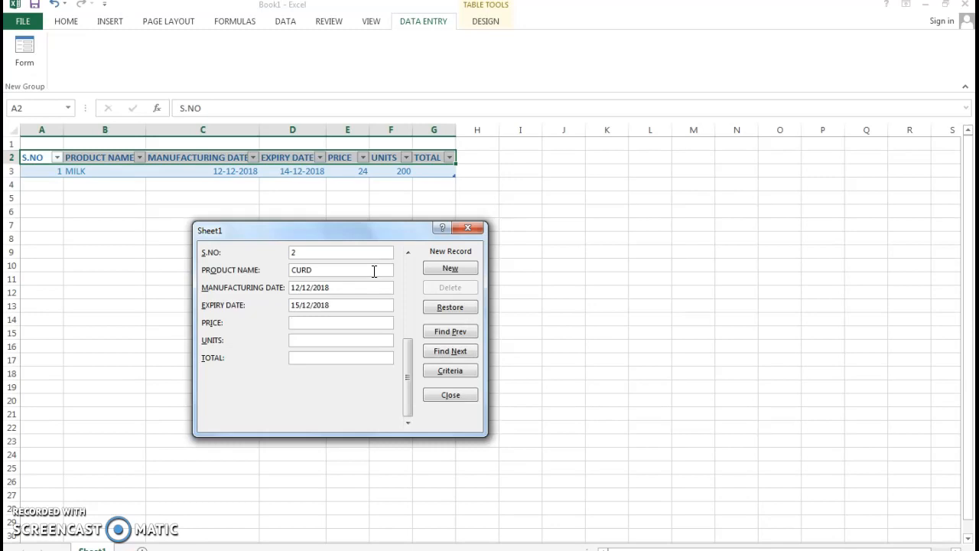
text(10)
key(Tab)
click(450, 268)
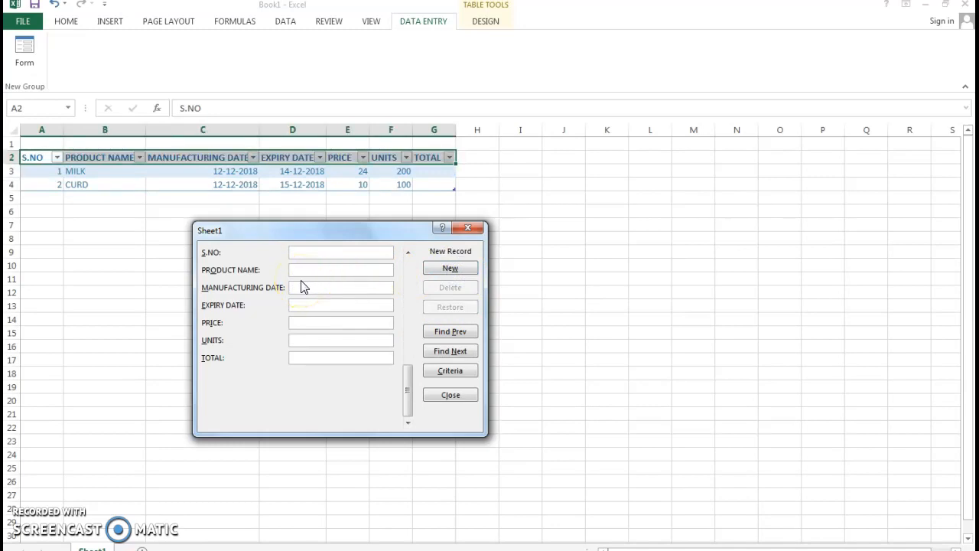
Add record 3 through the form: GHEE, manufactured 12/12/2018, expiring 18/12/2018, price 100, units 20
text(GHEE)
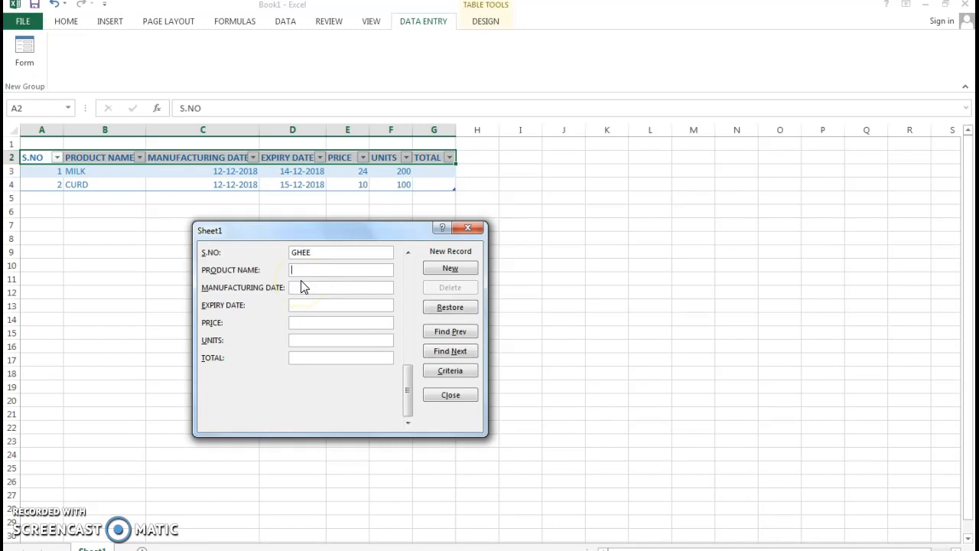
drag(312, 252, 249, 248)
text(3)
text(GHE)
text(12)
text(/12/20189)
text(18/)
text(12/201)
click(466, 268)
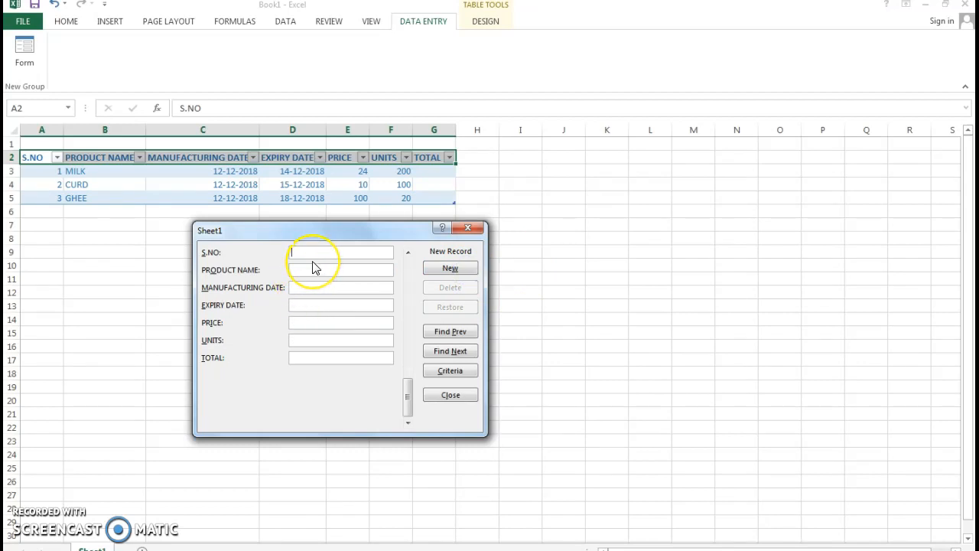
Try to add record 4, BUTTER, manufactured 12/12/2018, expiring 18/12/2018, price 200, units 75, and browse the form's records
text(BUTTER)
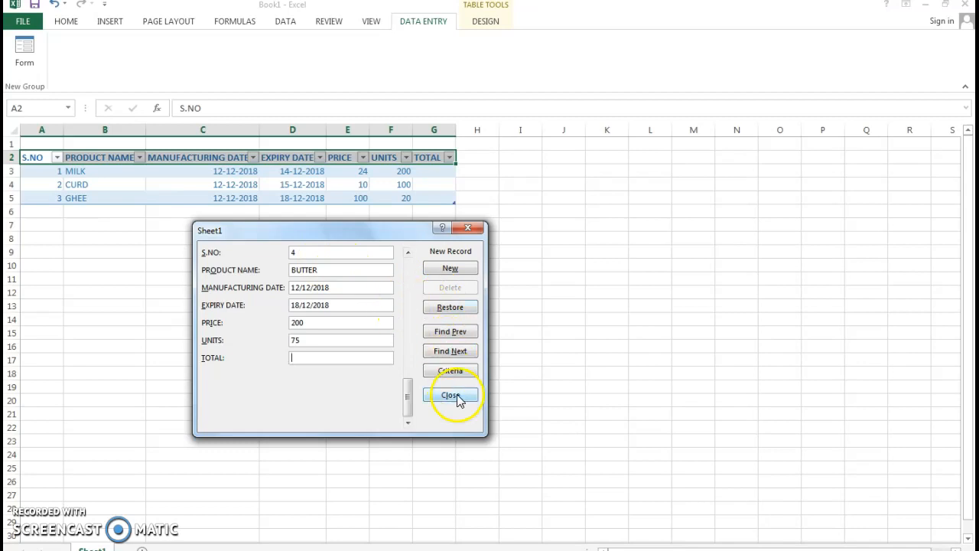
click(462, 334)
click(461, 353)
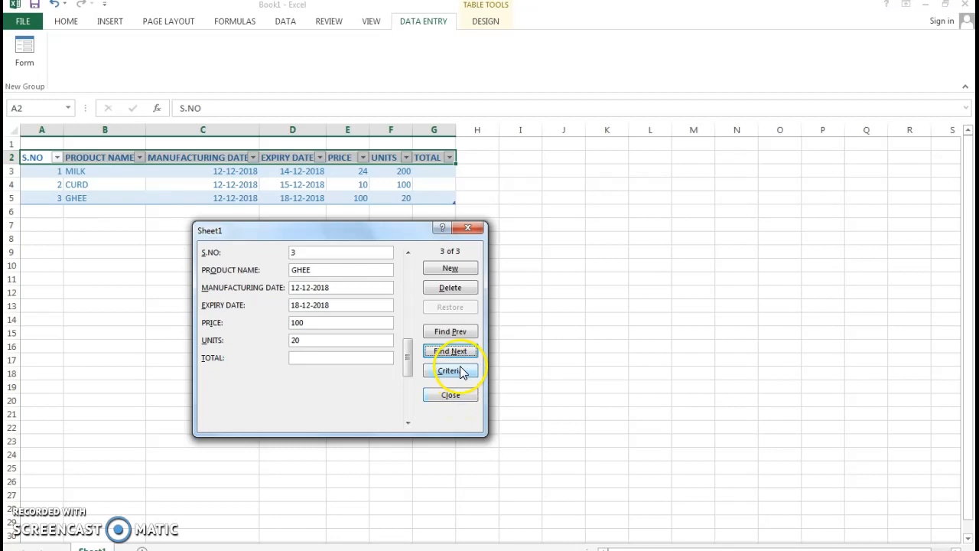
Close the data entry form and enter the title PRODUCT DATABASE in merged and centered cells A1:G1
click(457, 395)
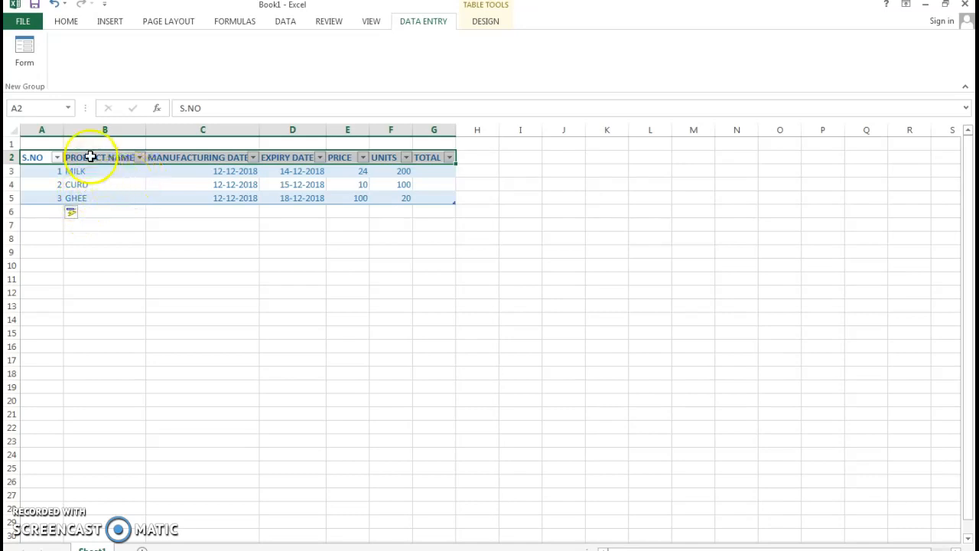
drag(46, 144, 445, 144)
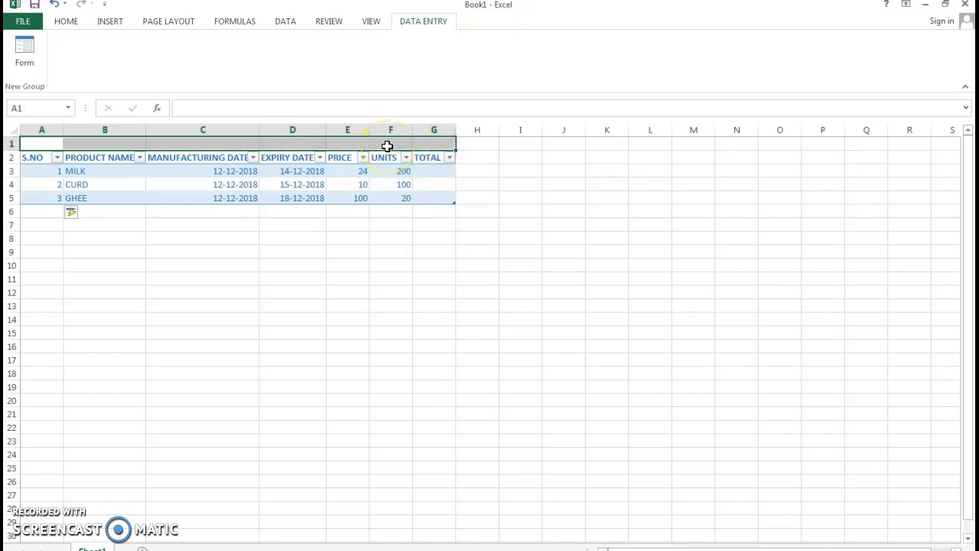
click(69, 21)
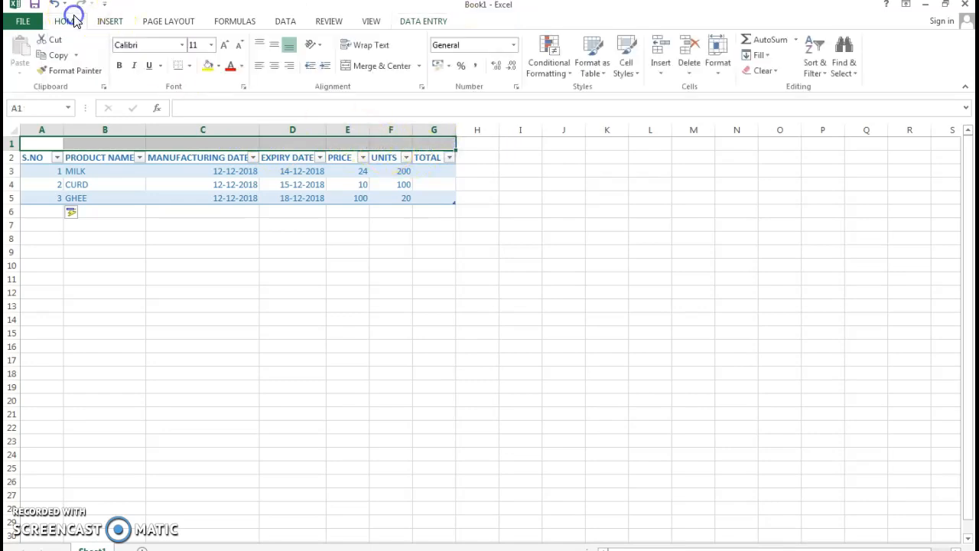
click(397, 68)
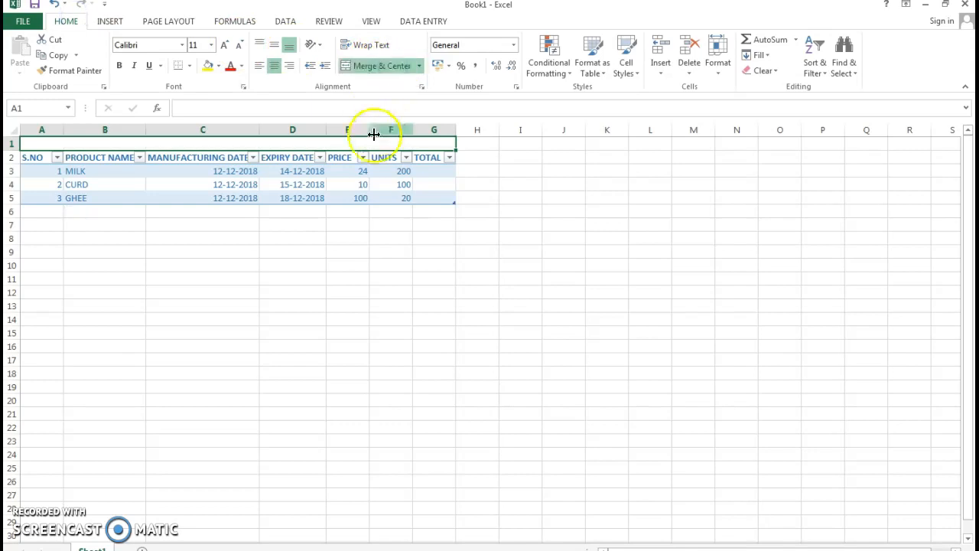
double_click(304, 145)
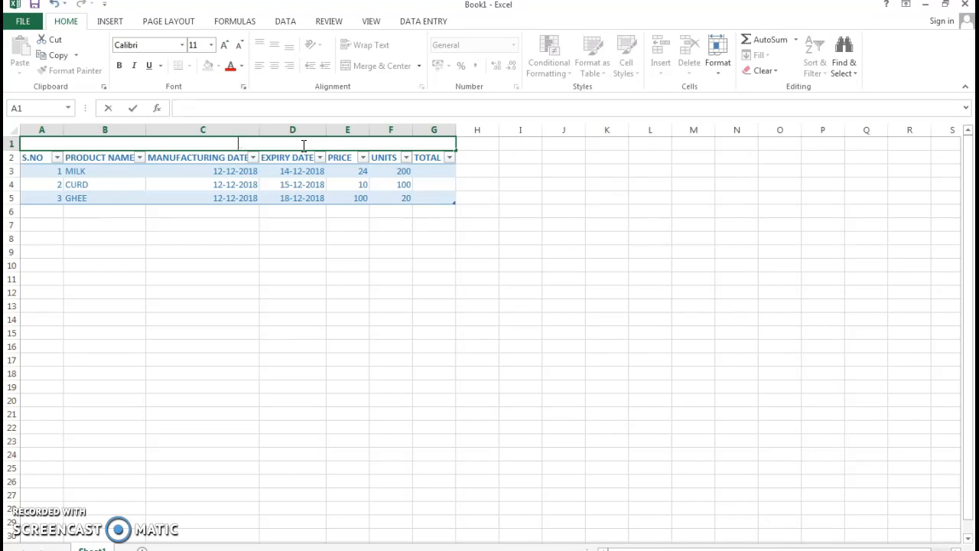
text(PRODUCT)
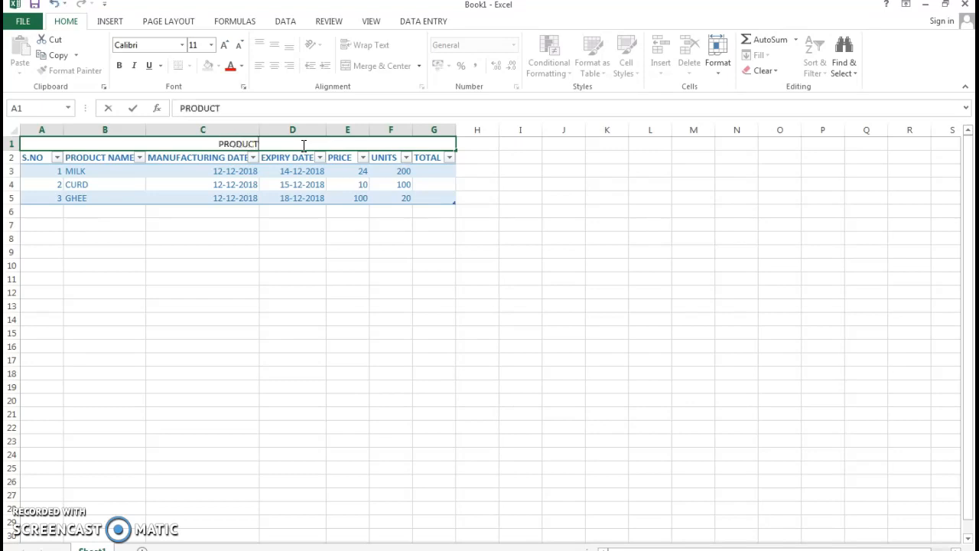
text( DATABASE)
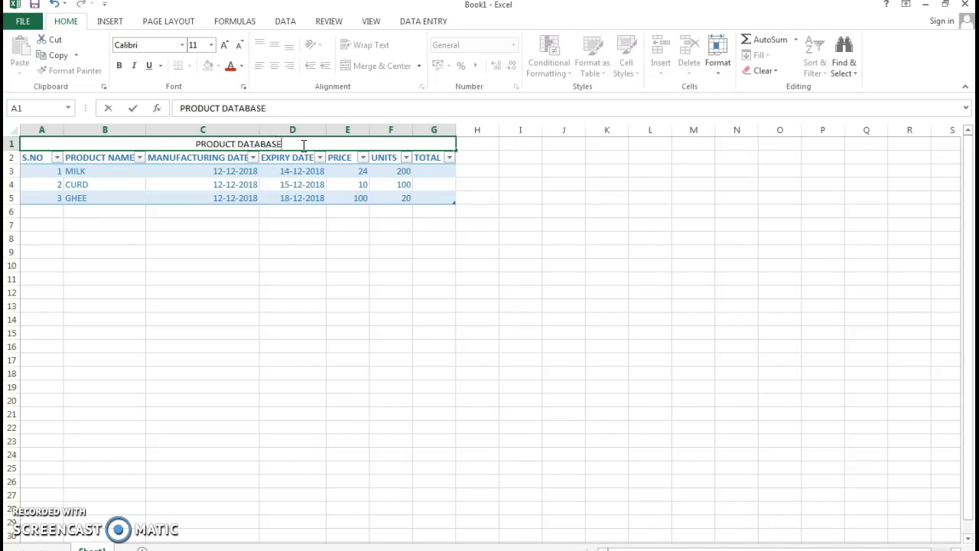
click(305, 268)
Apply All Borders to the title and the whole product table, cells A1:G5
drag(131, 143, 235, 198)
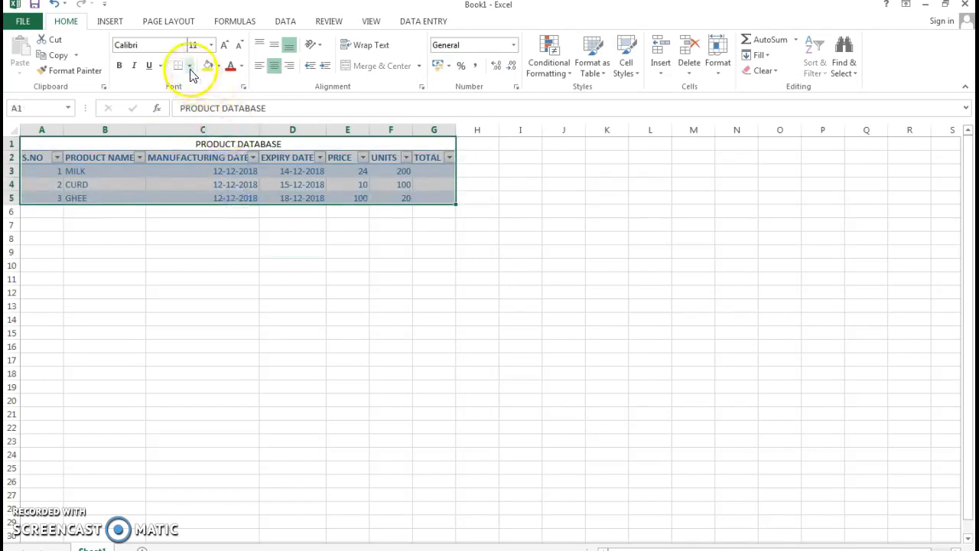
click(188, 65)
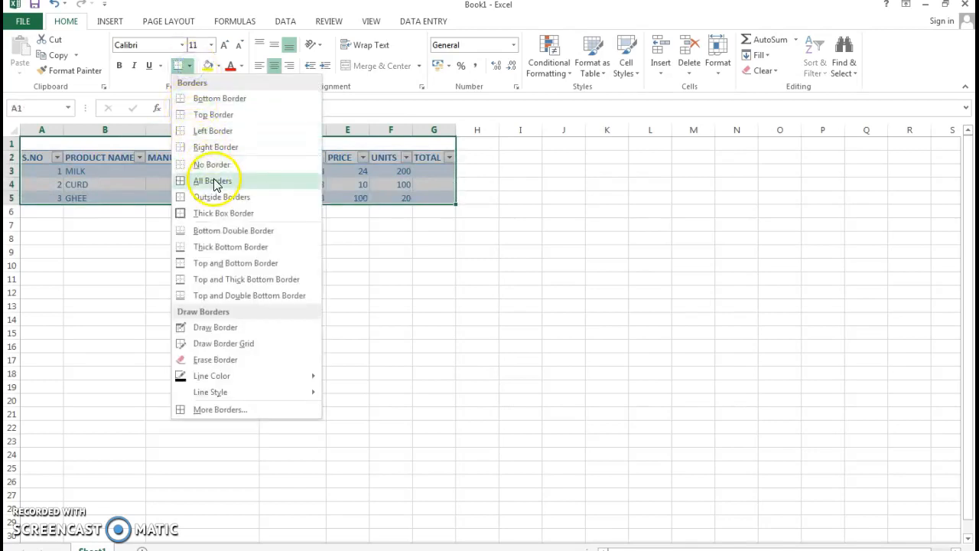
click(213, 181)
click(485, 267)
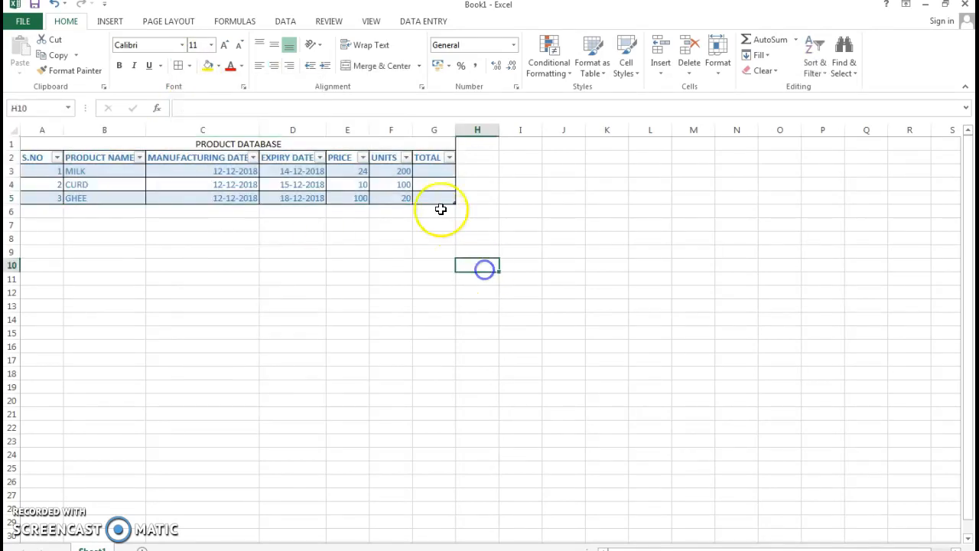
click(431, 169)
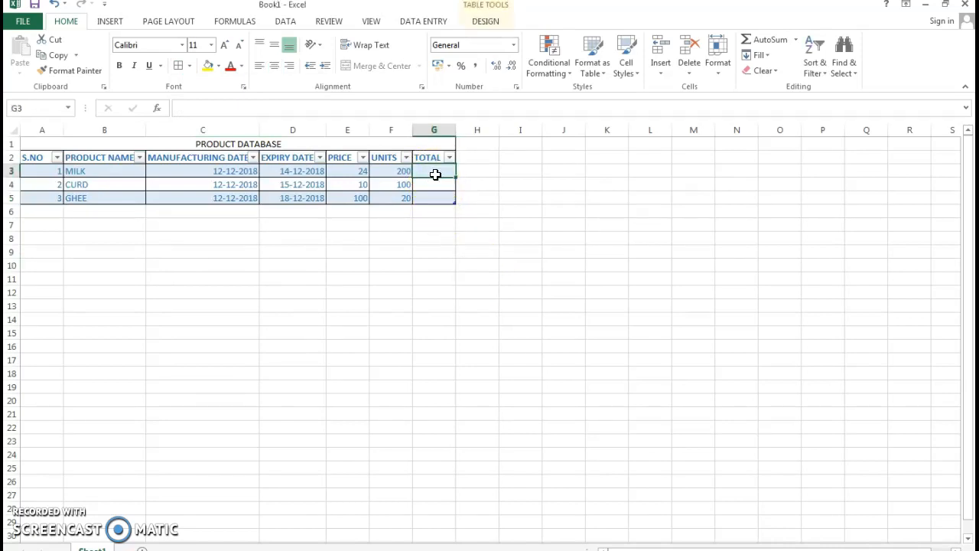
text(=)
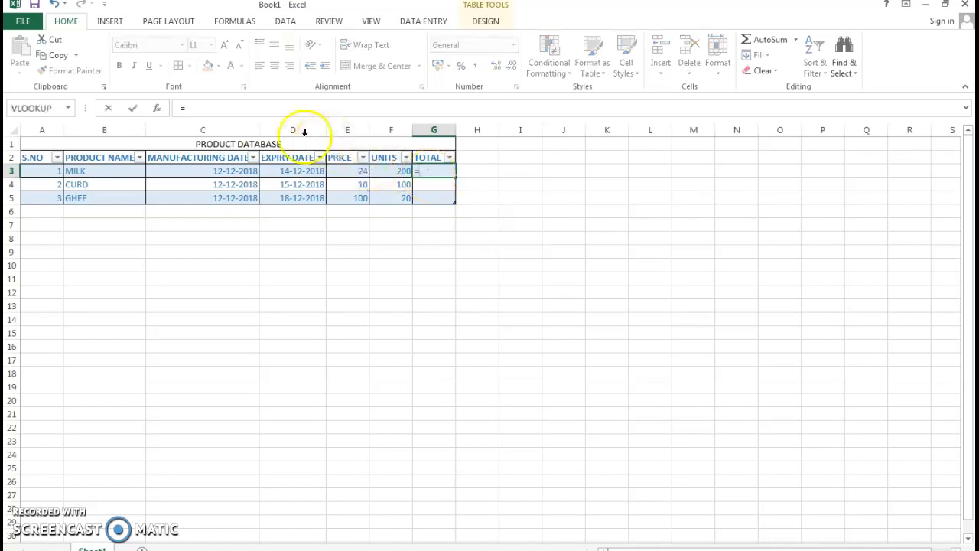
click(190, 111)
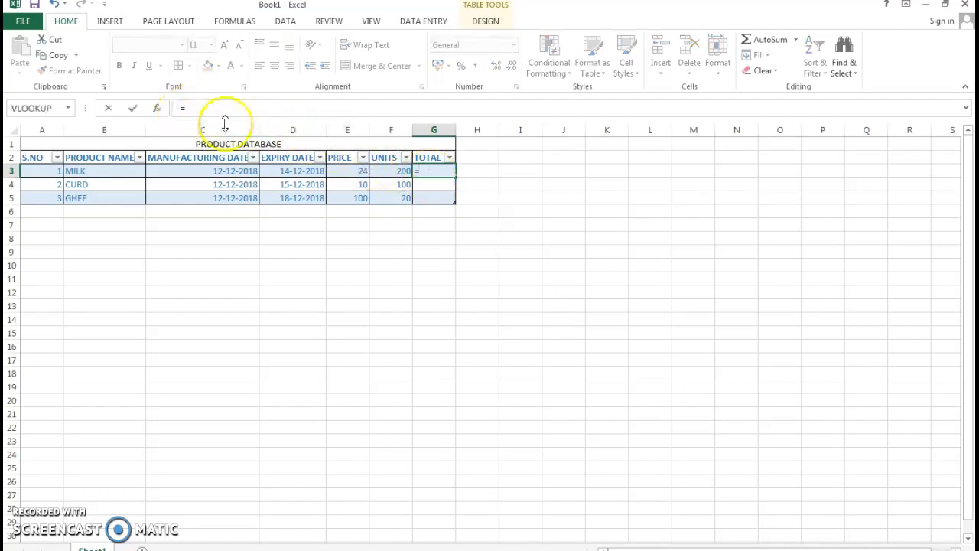
click(345, 170)
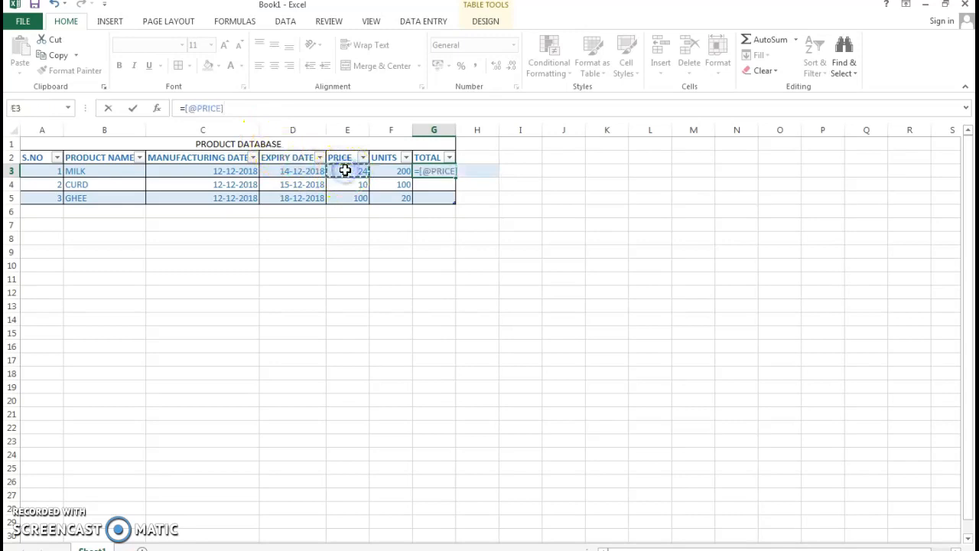
click(184, 108)
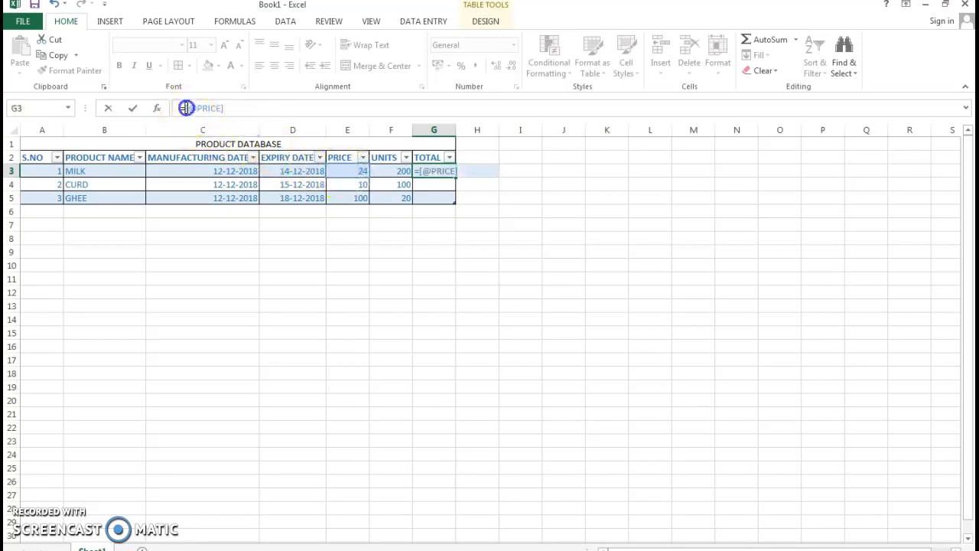
text(()
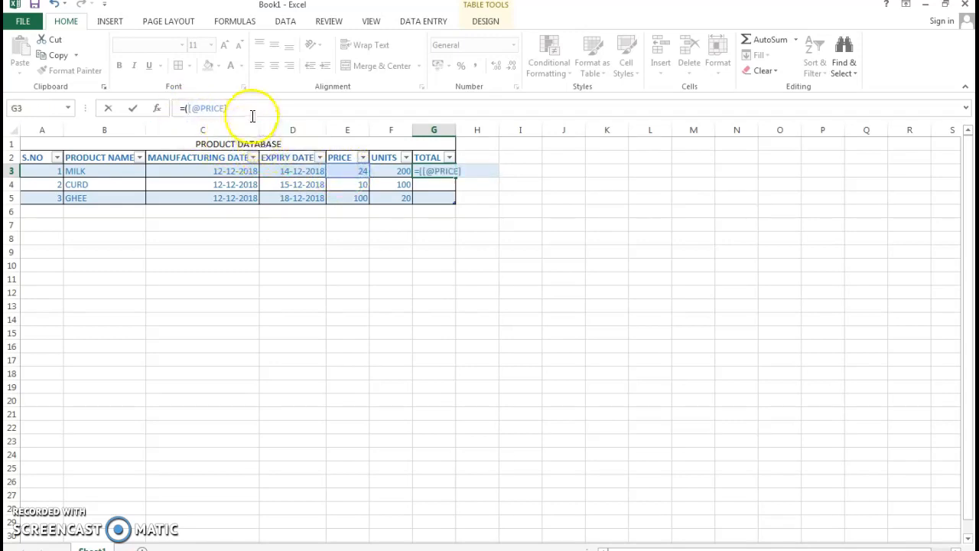
click(263, 111)
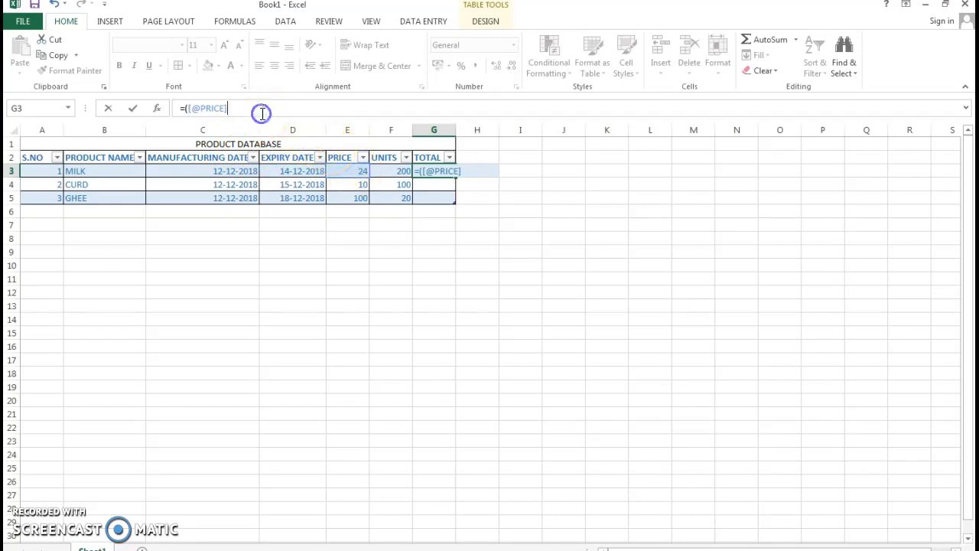
text(*)
click(384, 171)
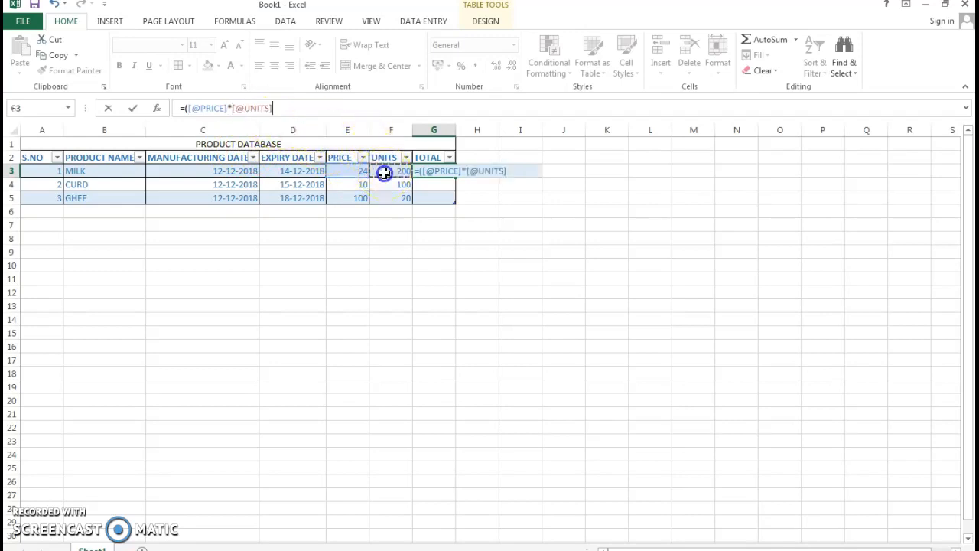
text())
key(Return)
click(527, 277)
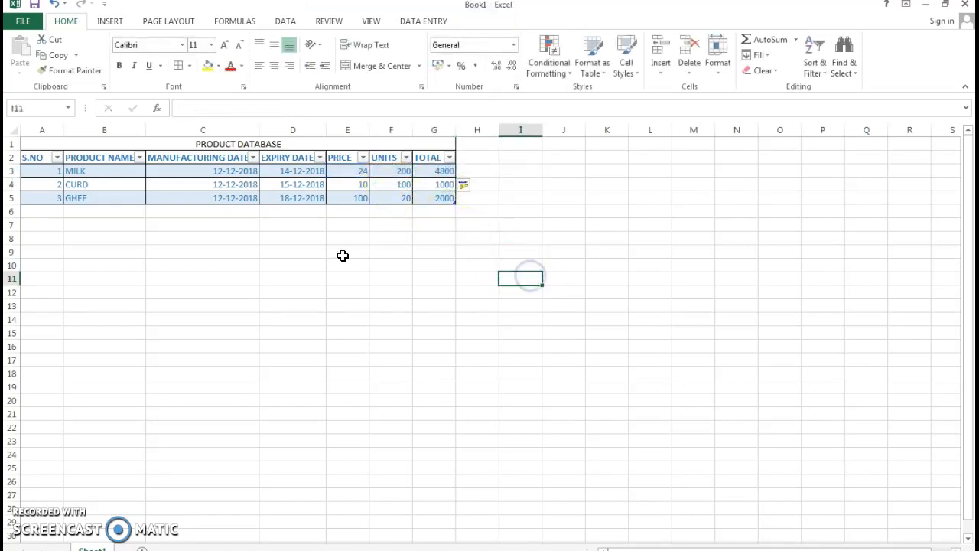